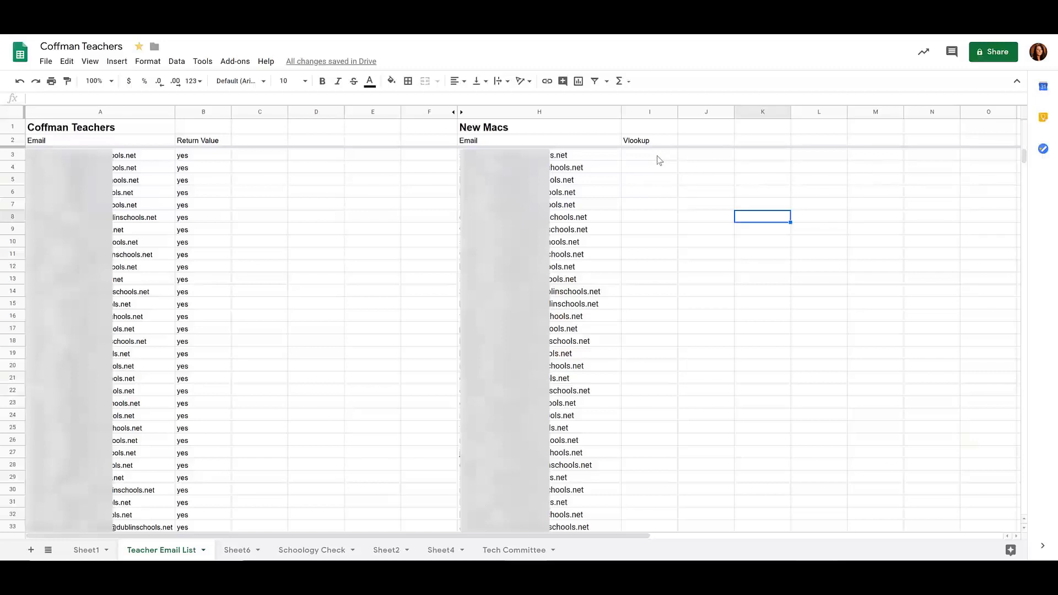
Enter the formula =vlookup(H3,A:B,2,false) in cell I3, under the Vlookup heading
click(659, 160)
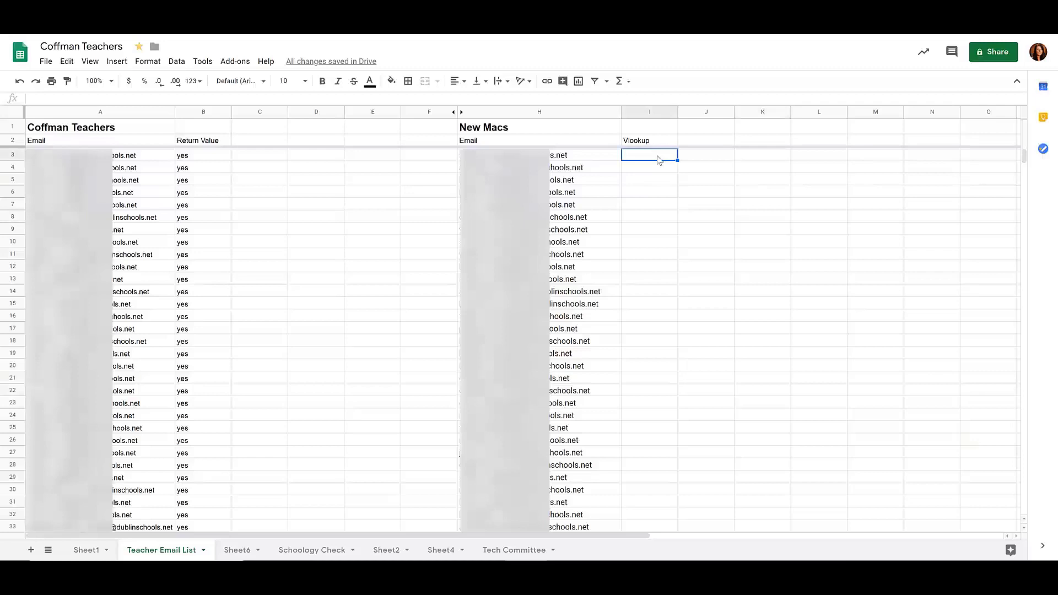
text(=)
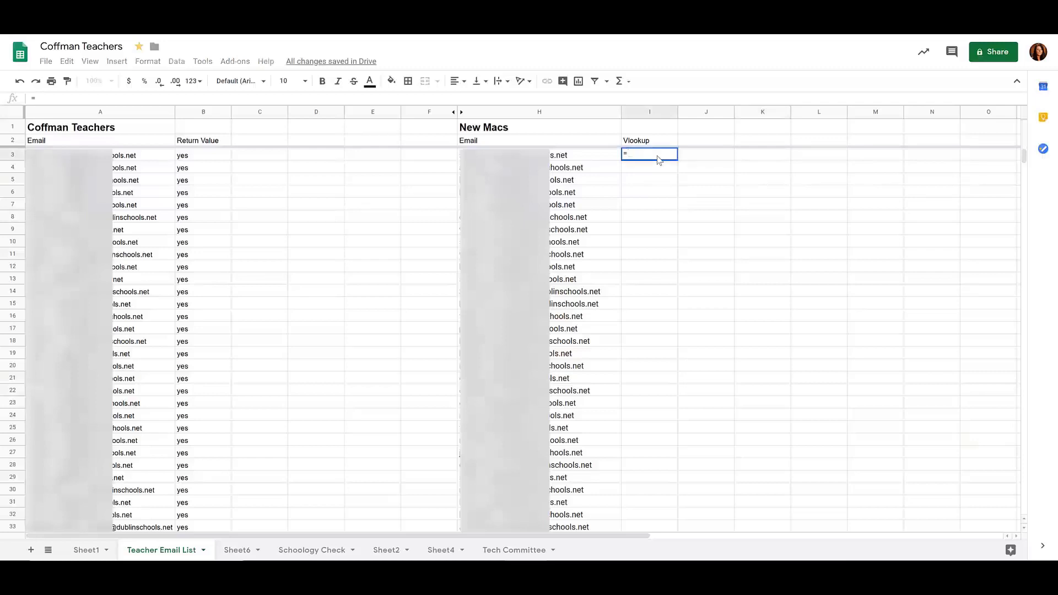
text(vlookup()
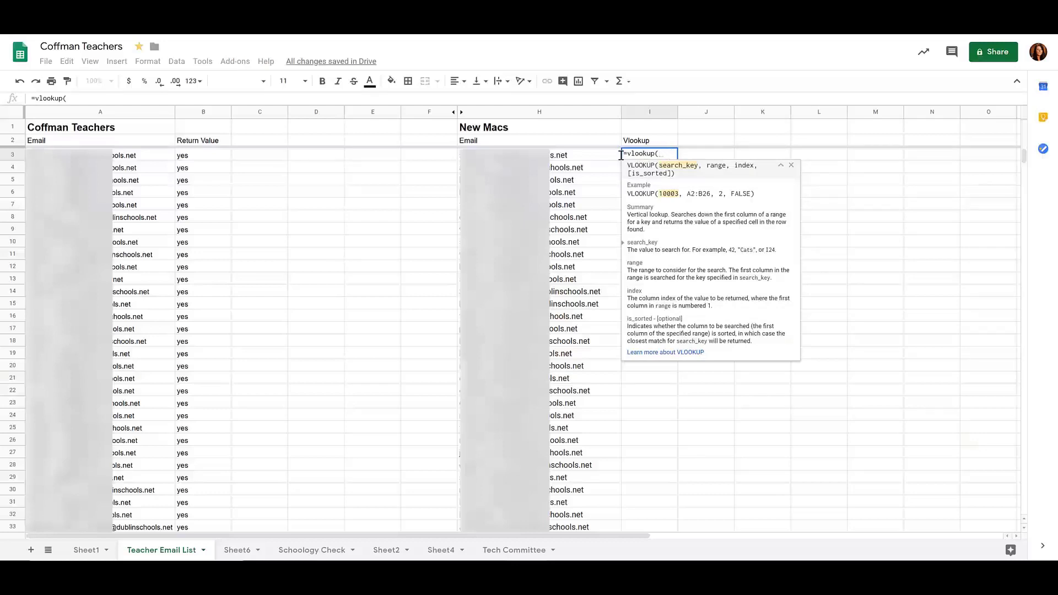
click(575, 155)
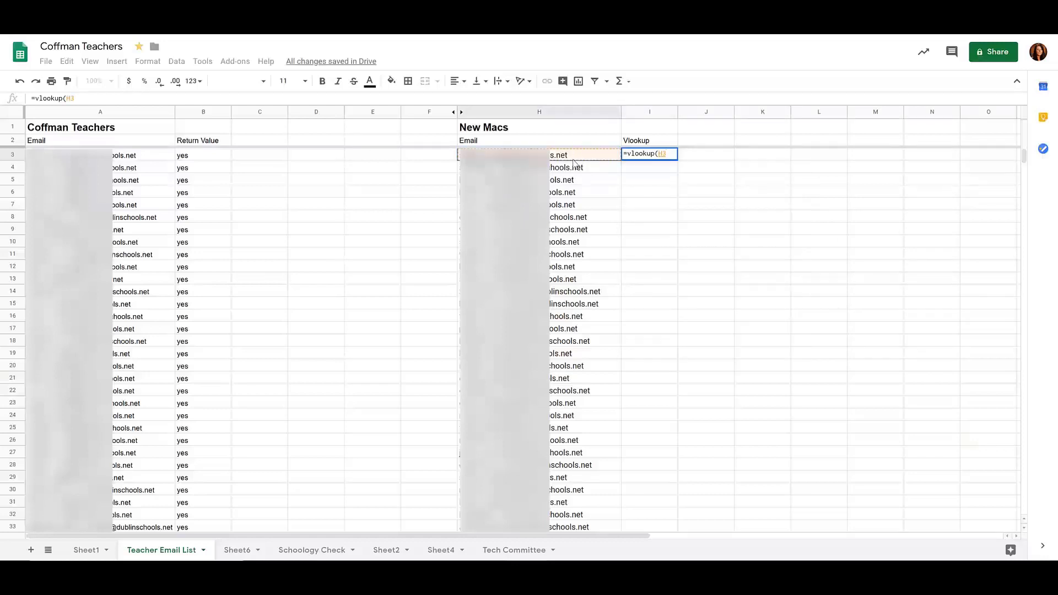
text(,)
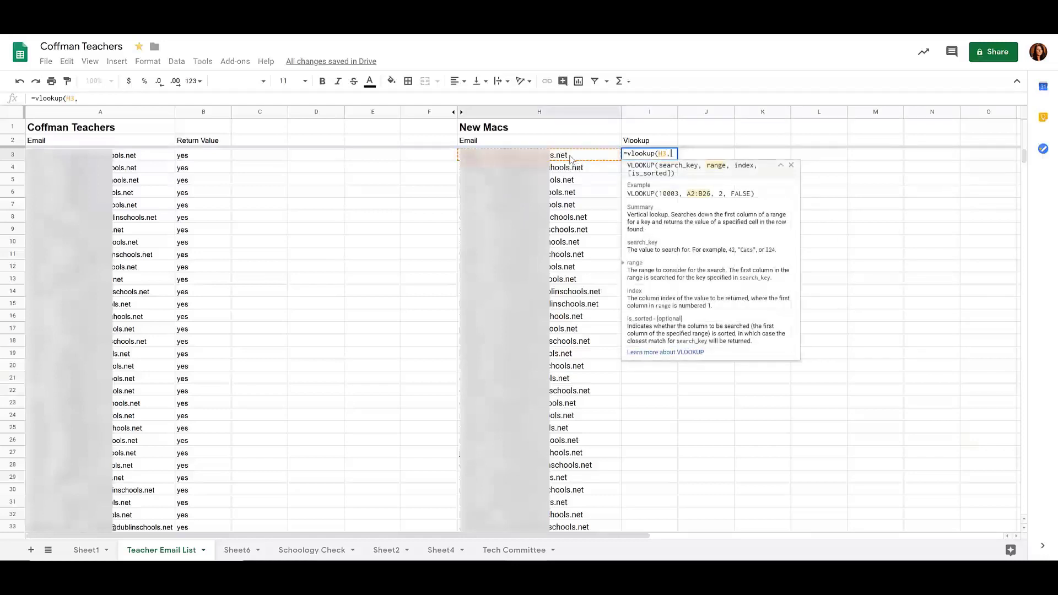
drag(133, 113, 196, 117)
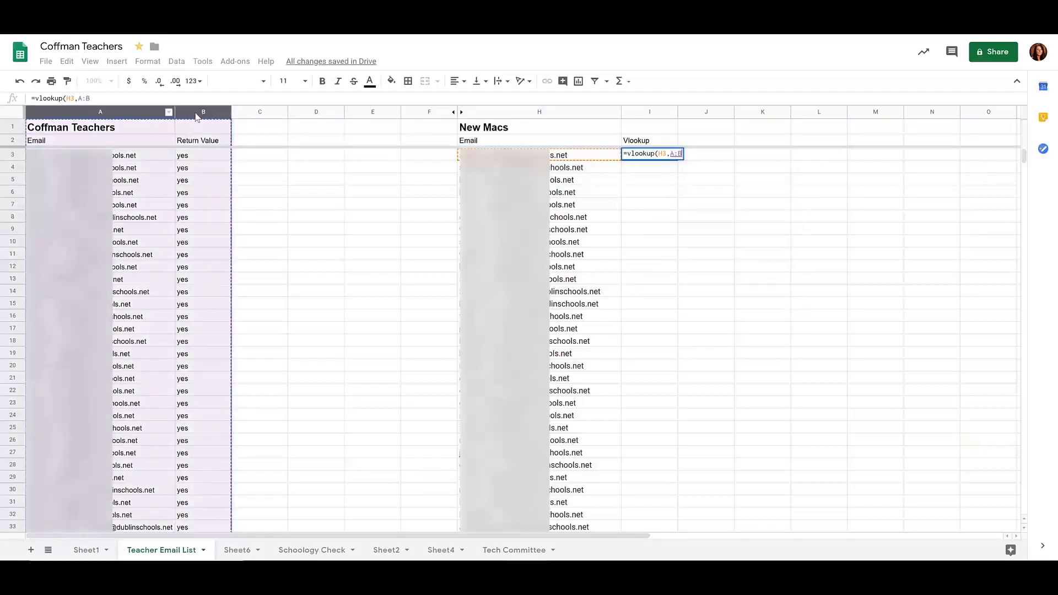
text(,)
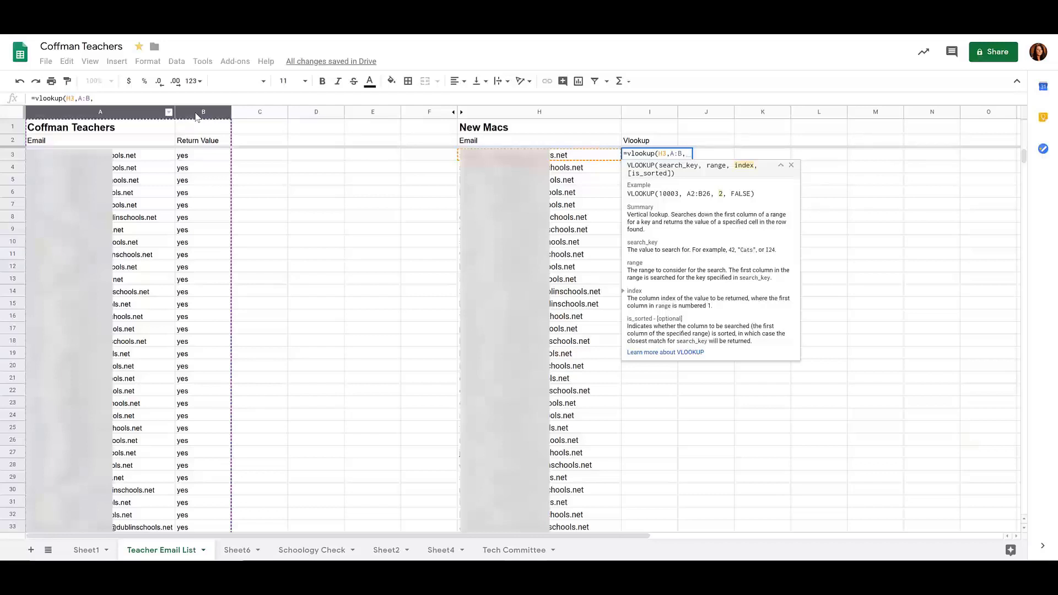
text(2)
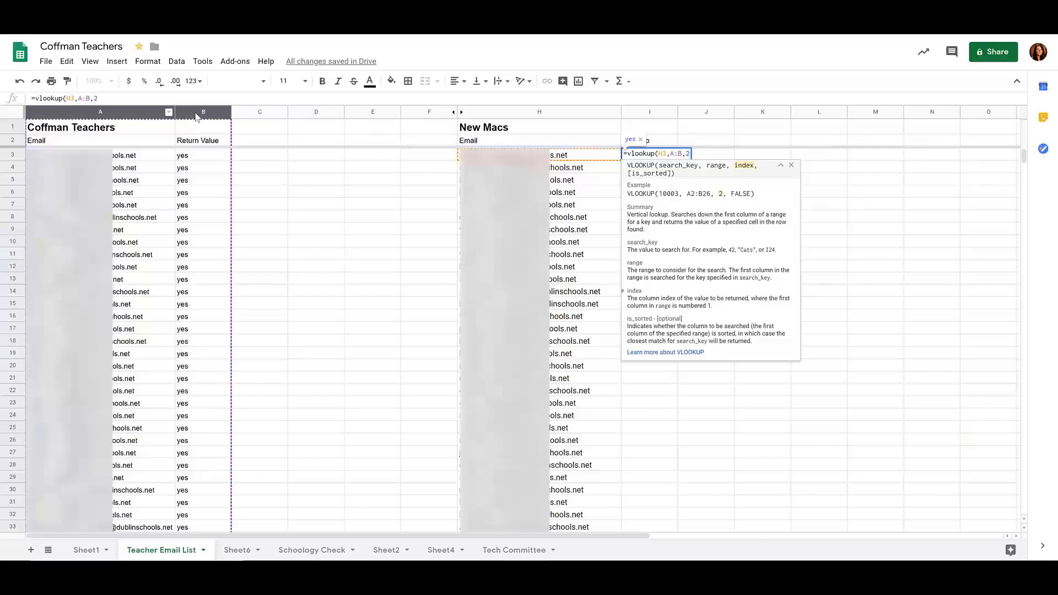
text(,)
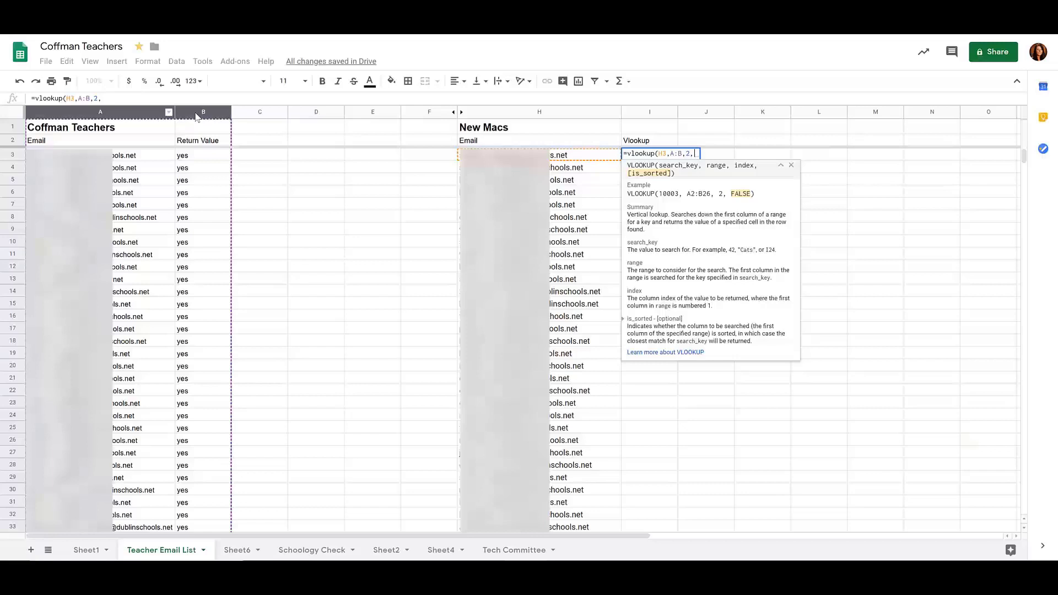
text(false)
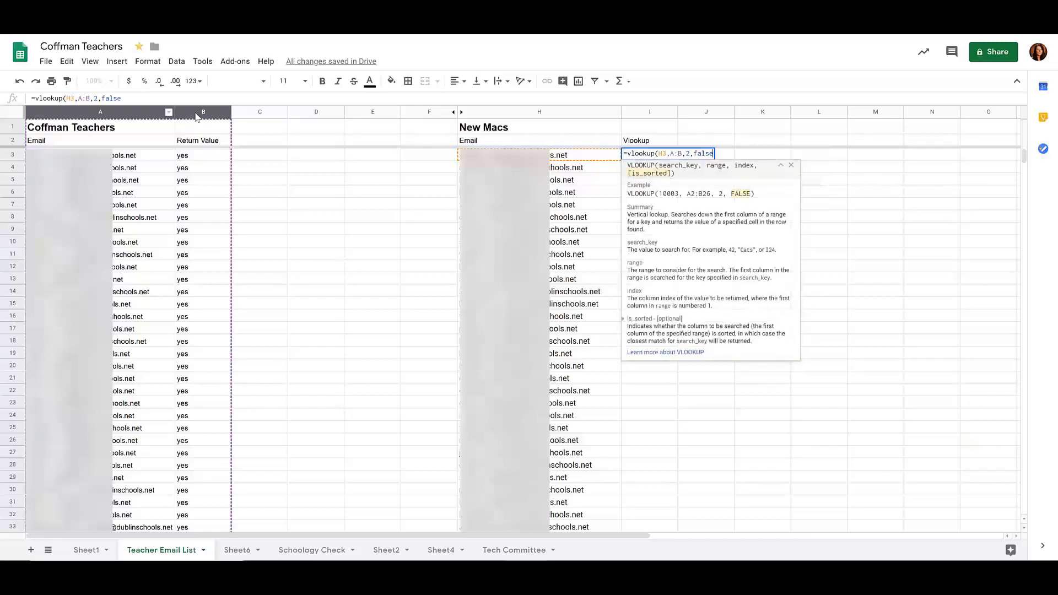
text())
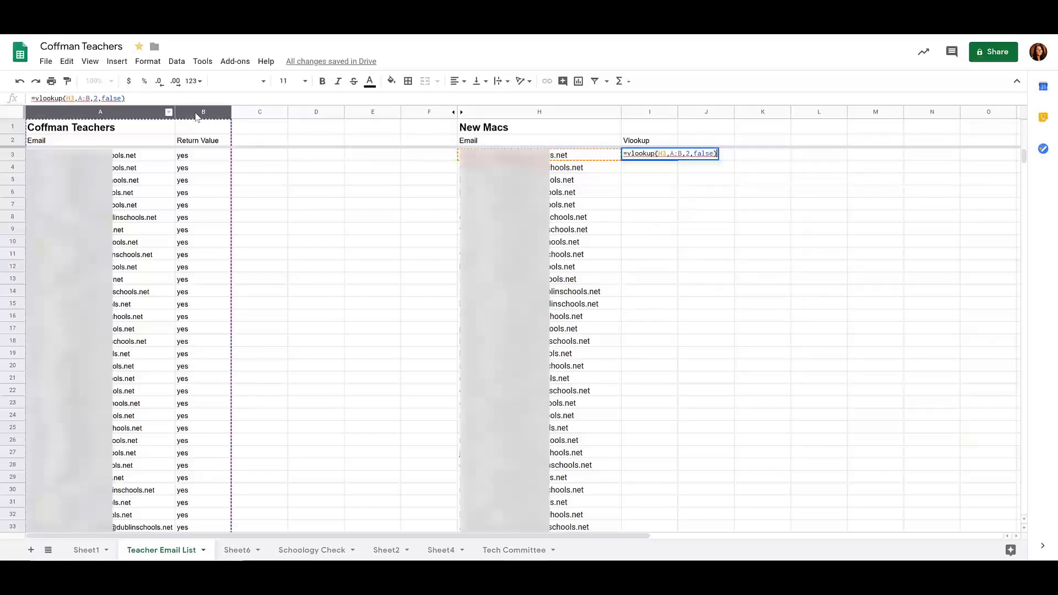
key(Return)
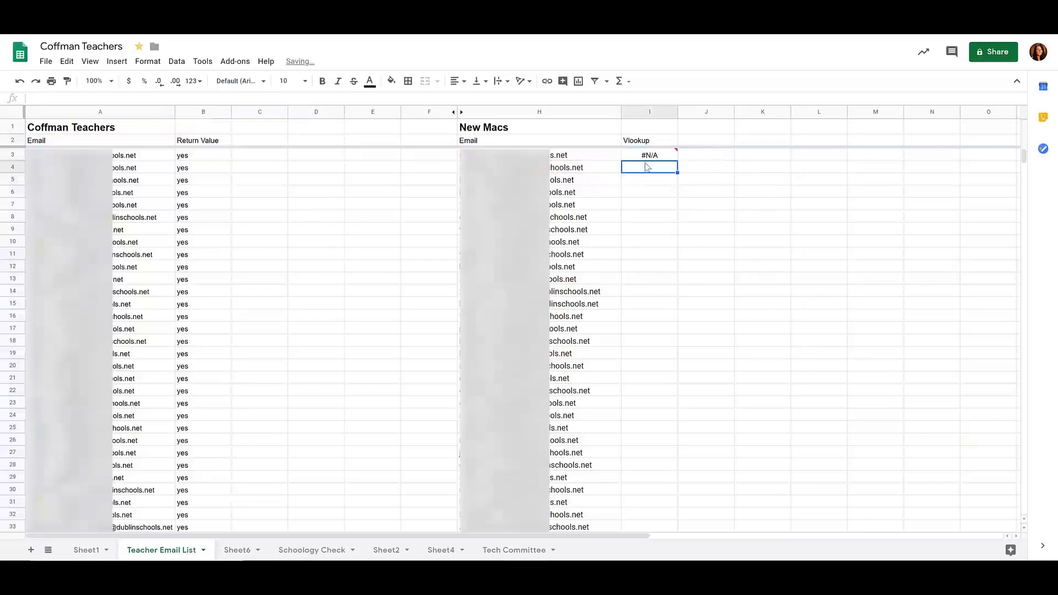
Fill the VLOOKUP formula from I3 down column I alongside the New Macs email list
click(659, 157)
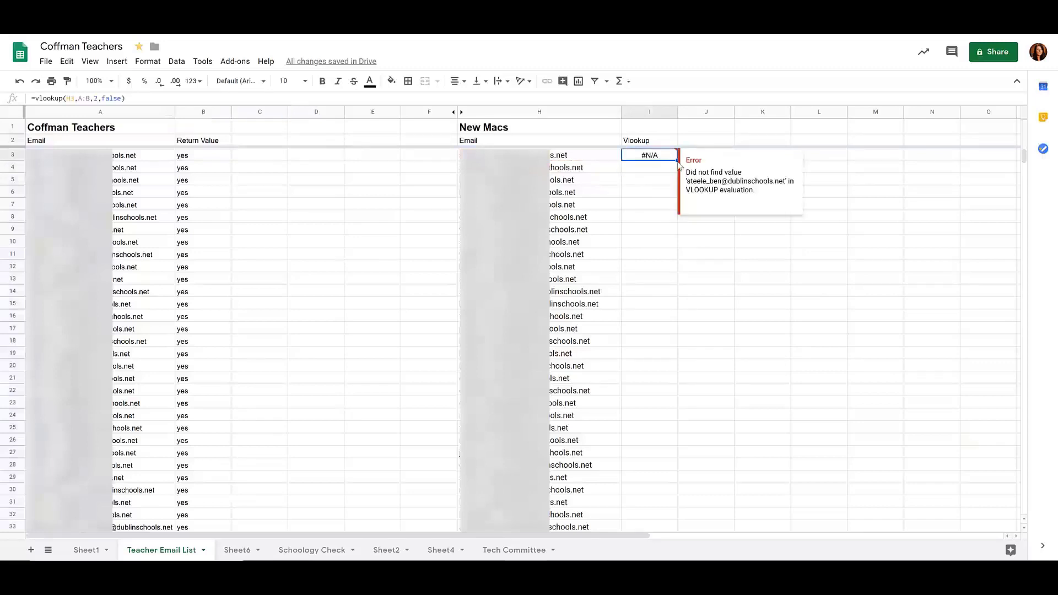
drag(677, 160, 663, 345)
scroll(733, 342, up, 10)
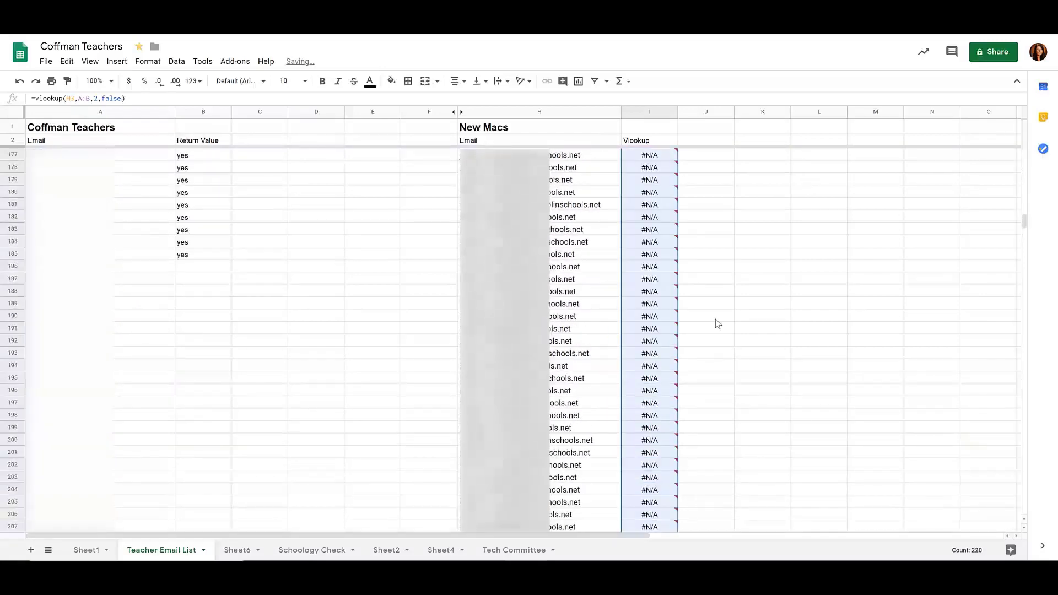
scroll(711, 317, up, 20)
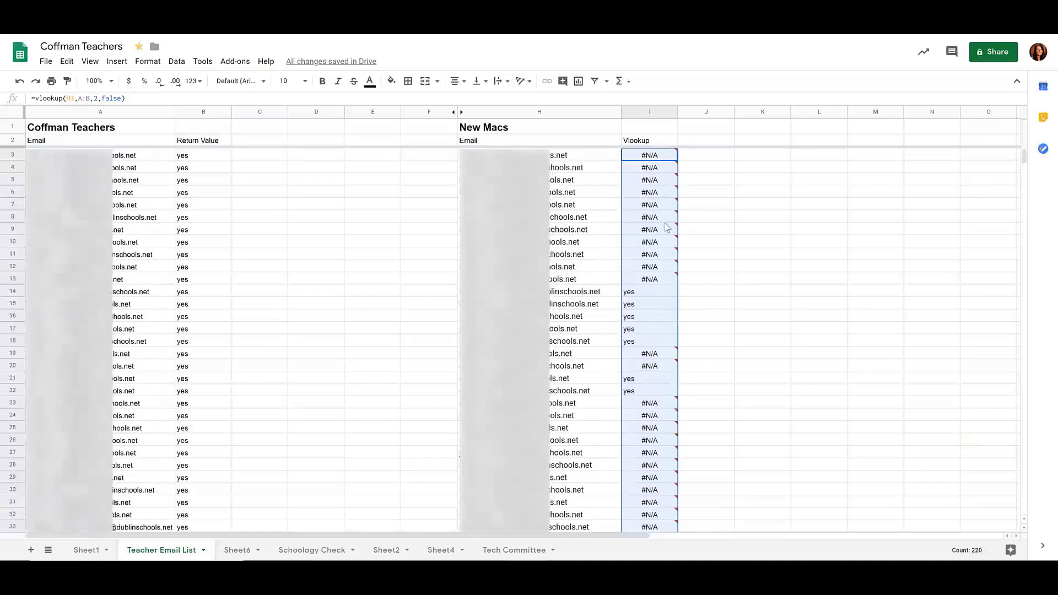
Sort the range covering the New Macs email and Vlookup columns, H and I
click(602, 111)
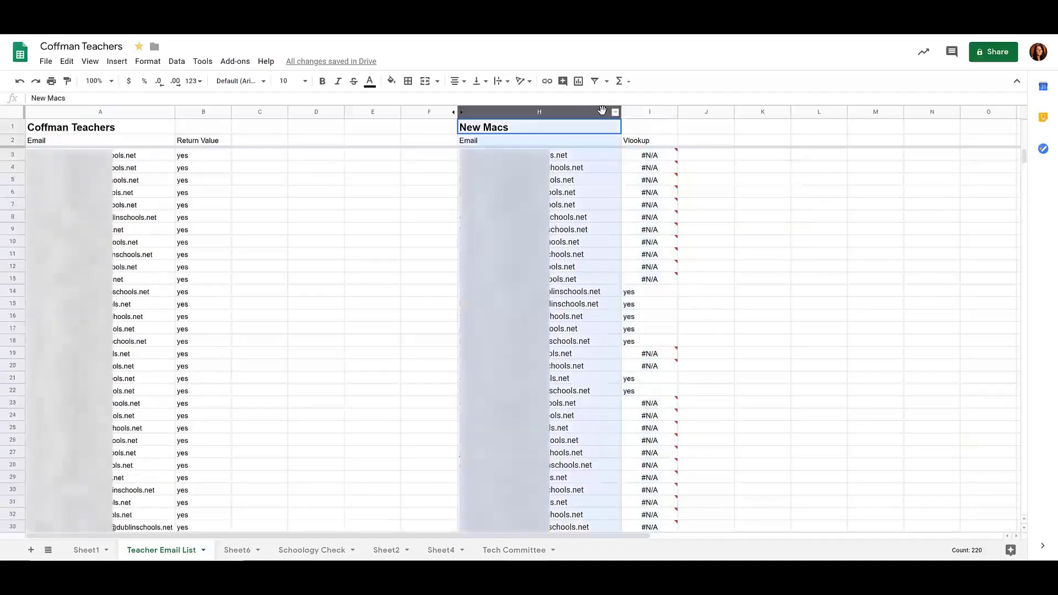
shift+click(642, 111)
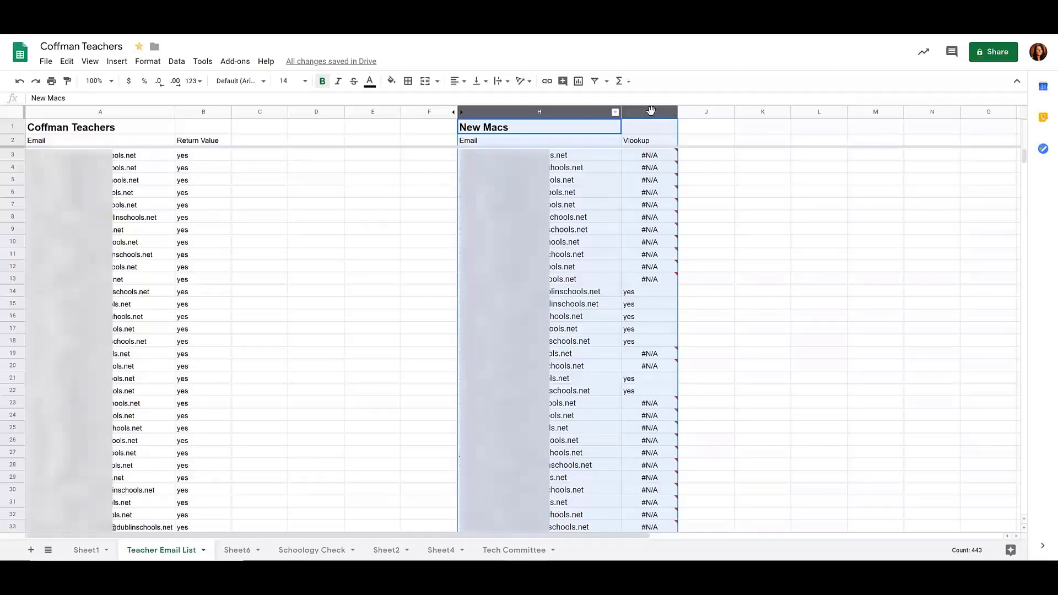
click(183, 64)
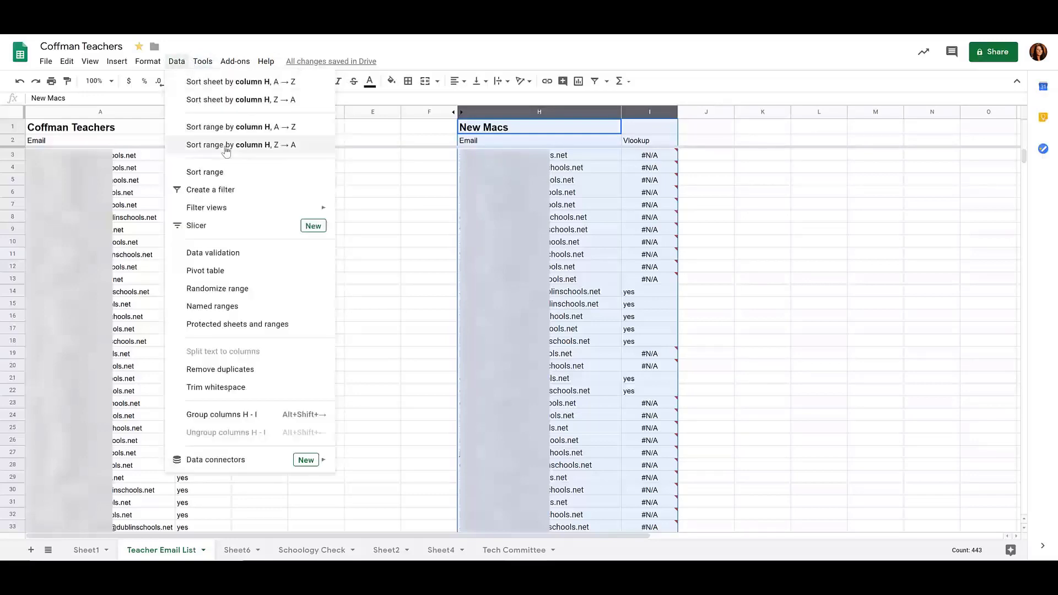
click(221, 172)
click(636, 360)
click(779, 340)
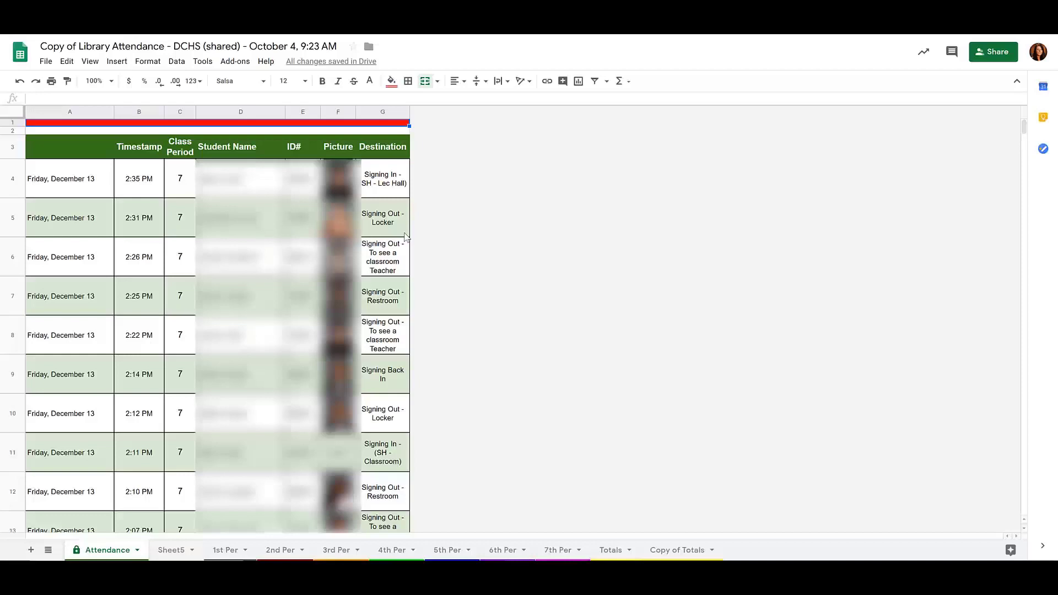
Examine the data range and query arguments of the QUERY formula in cell A1 of the 1st Per sheet, leaving the formula unedited
click(222, 551)
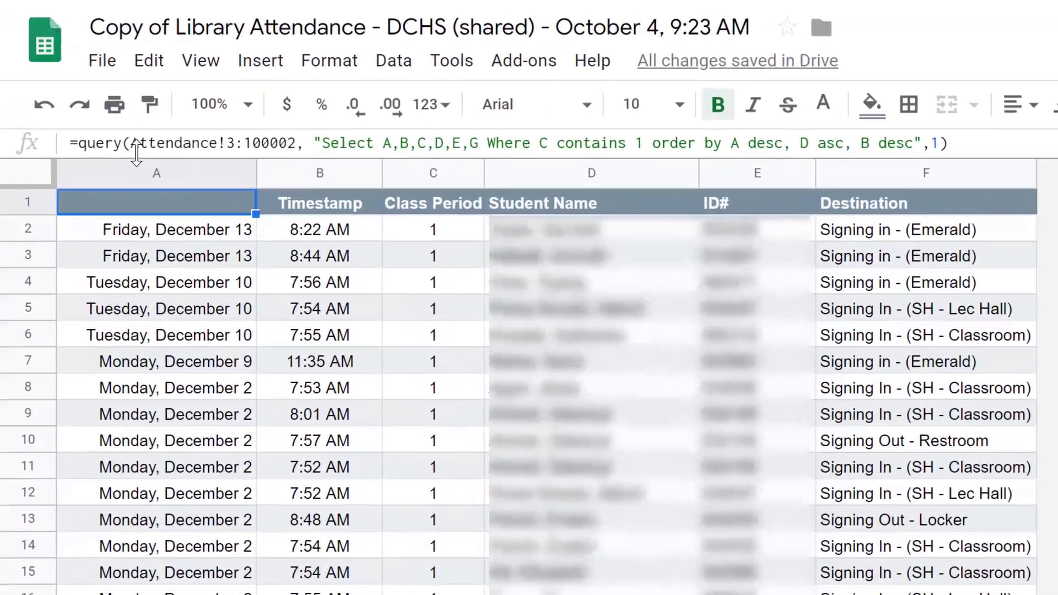
double_click(135, 144)
shift+click(296, 144)
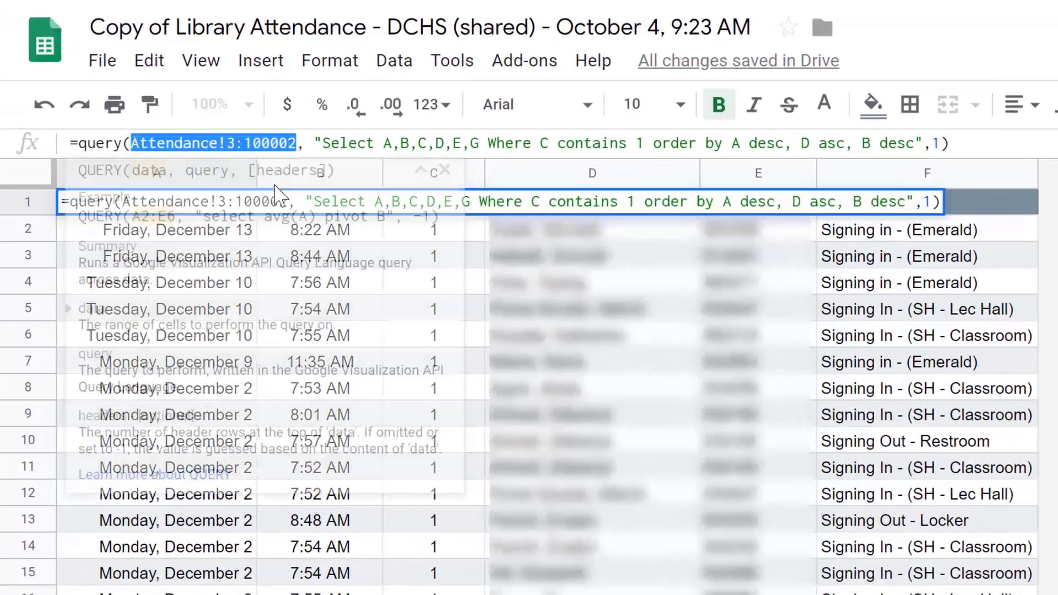
click(316, 145)
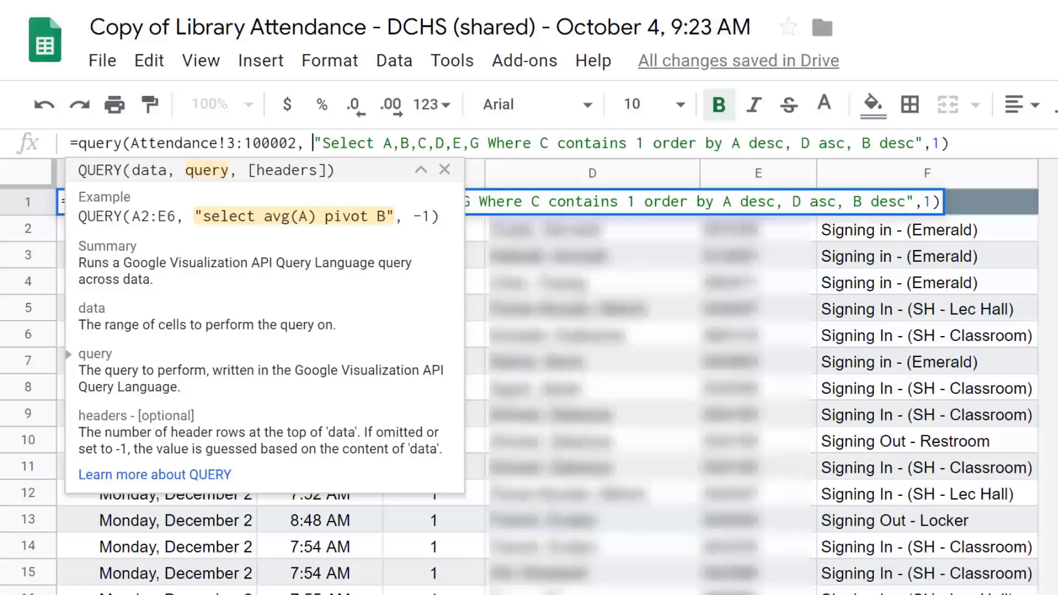
text(F20)
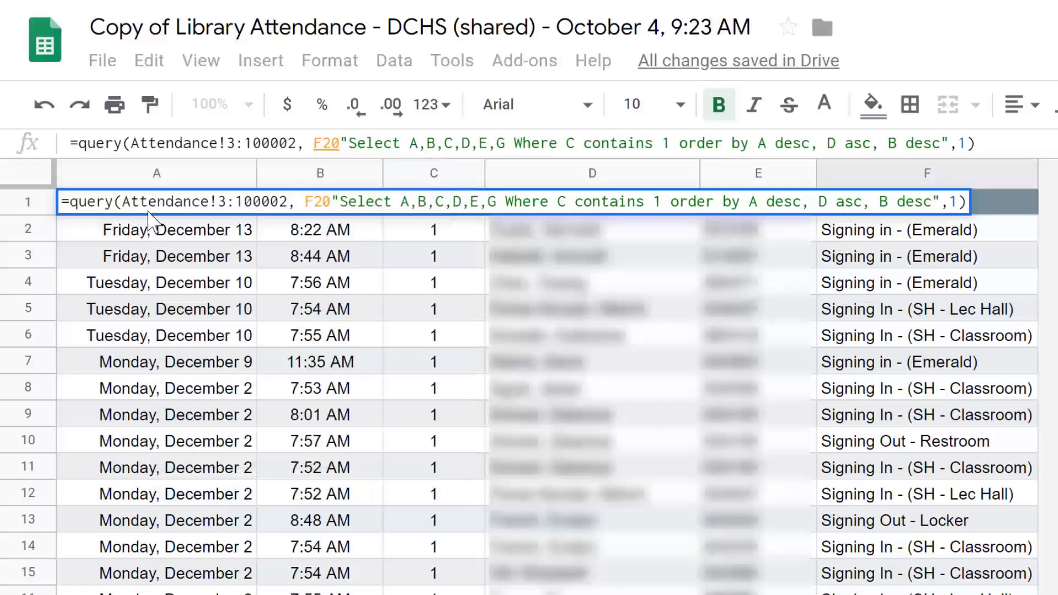
click(146, 234)
key(Escape)
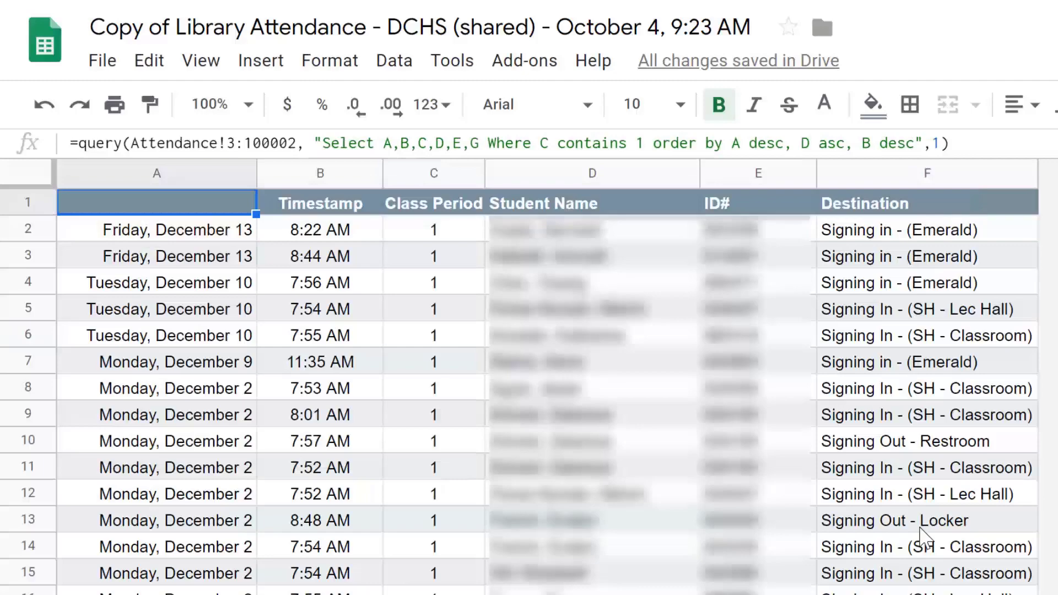
Open the EZ Query add-on's Create sheet tool with the Attendance sheet as the data source
click(527, 64)
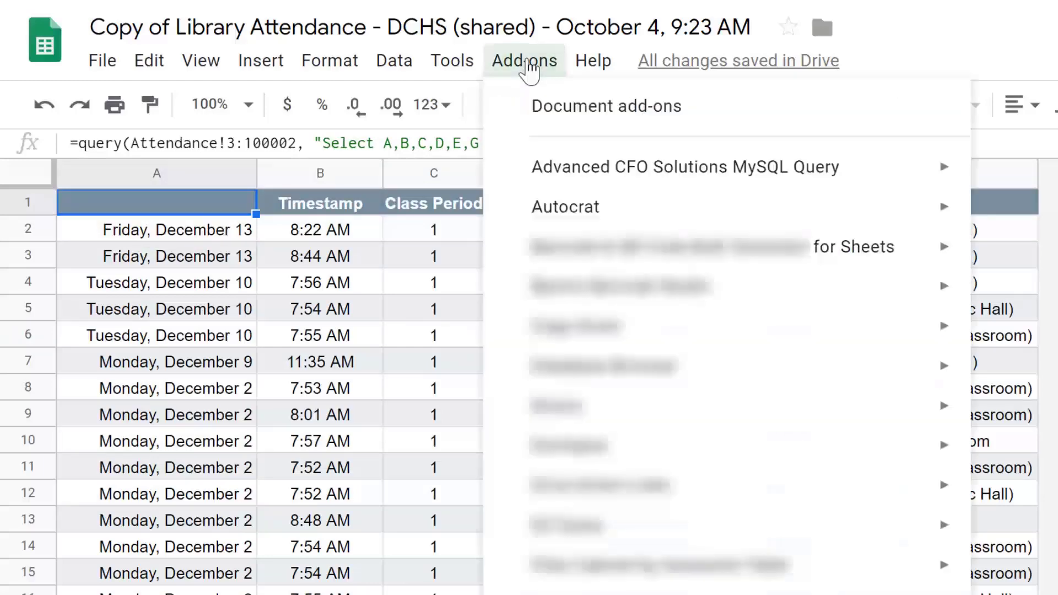
mouse_move(604, 532)
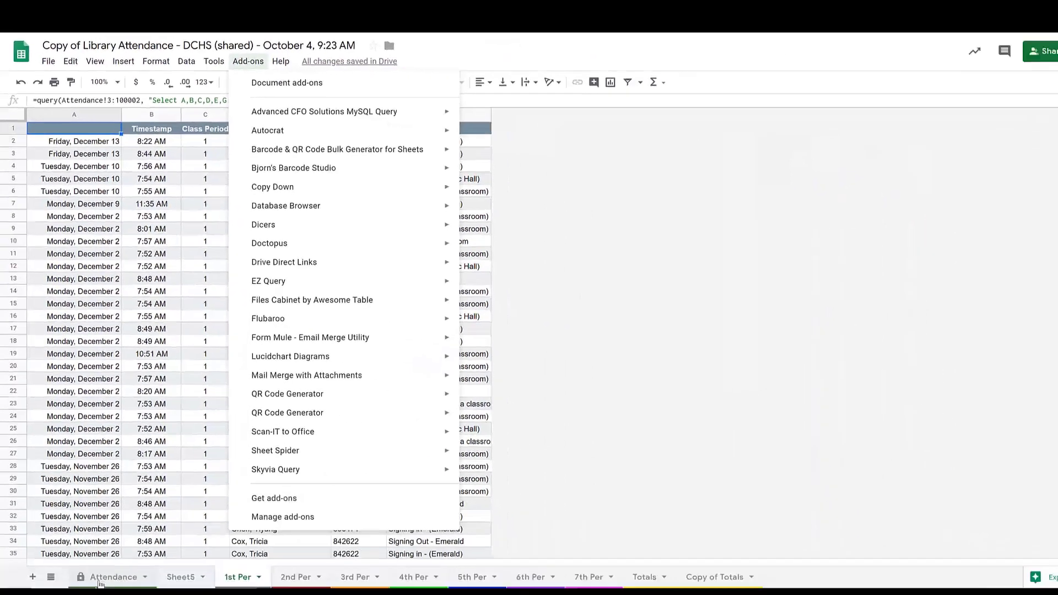
click(94, 550)
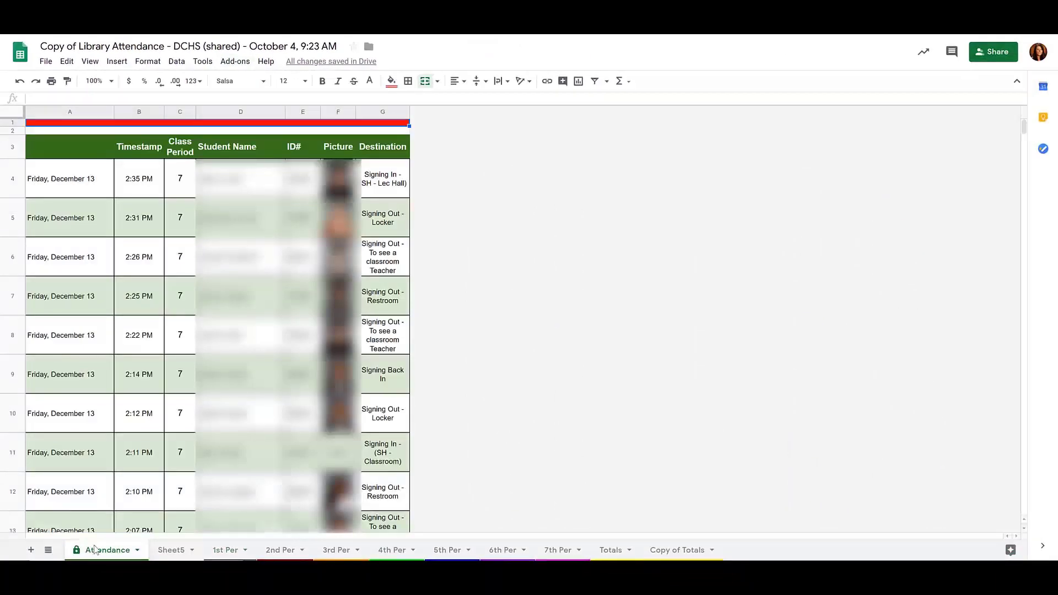
click(240, 64)
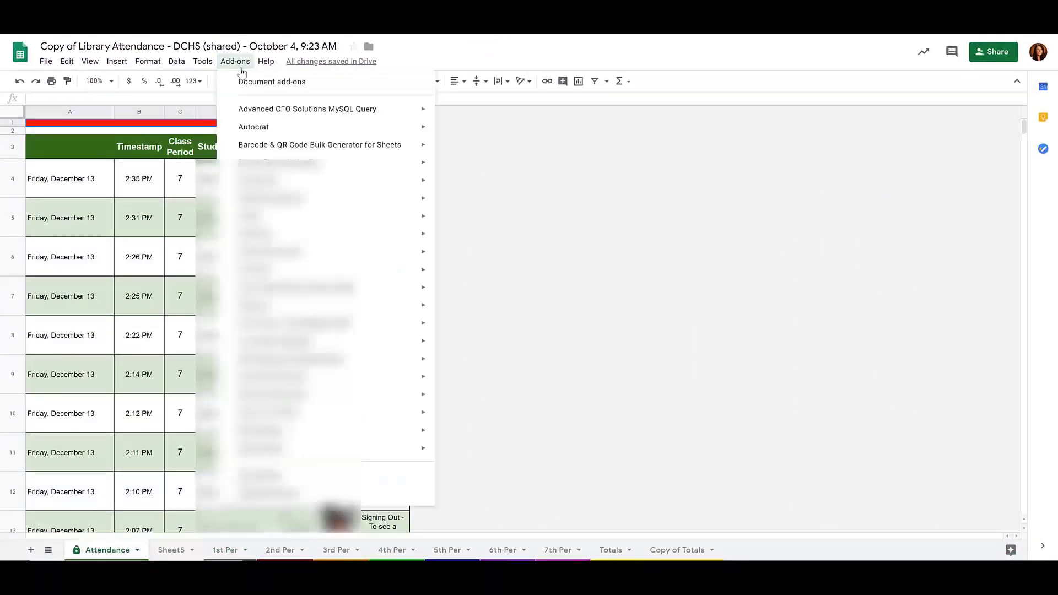
mouse_move(393, 276)
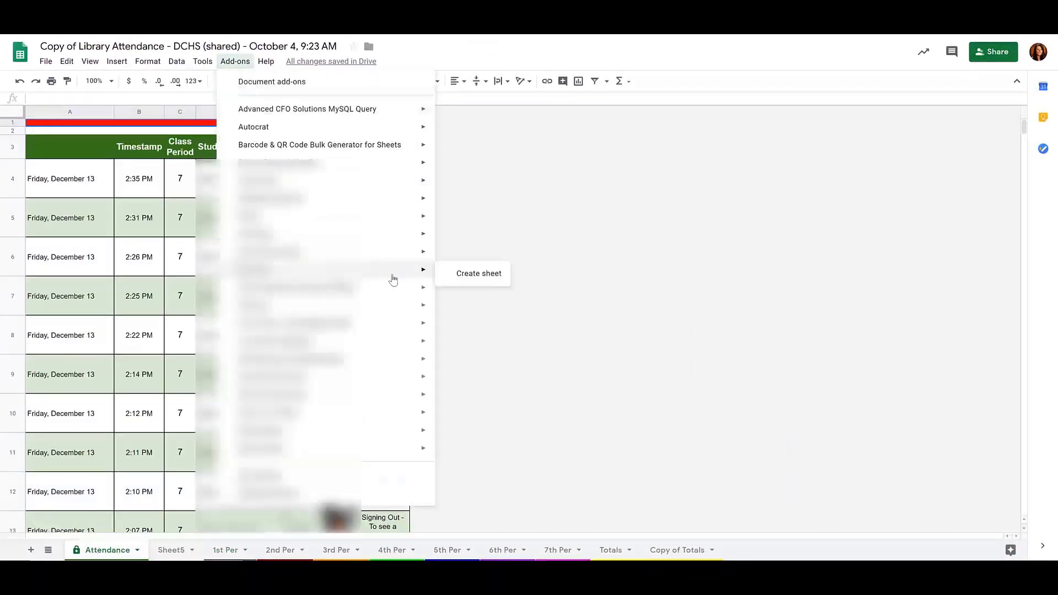
click(499, 286)
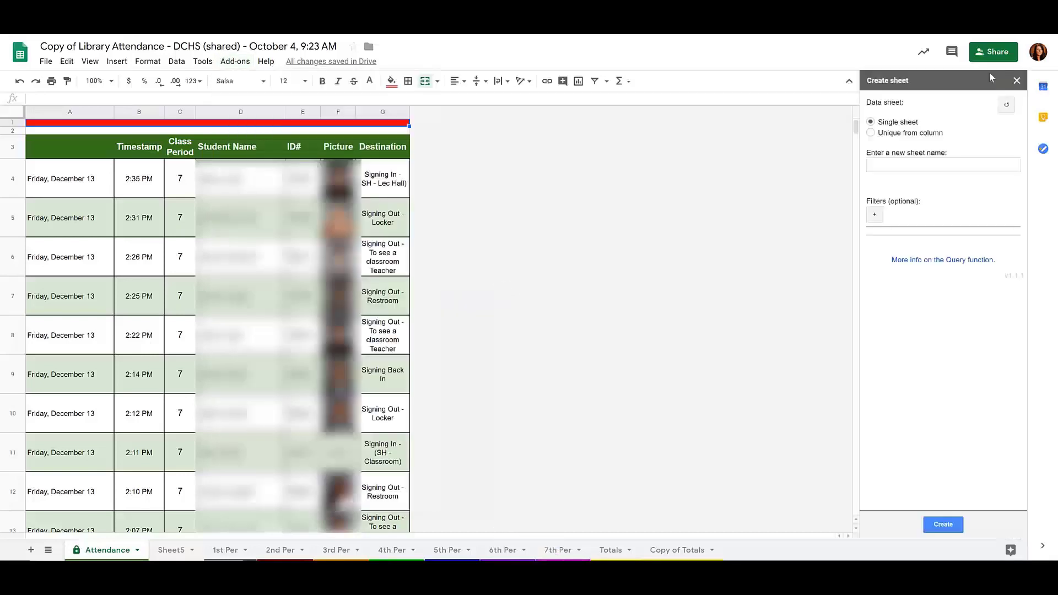
Name the new query sheet 7th Period and exclude column F from the columns to show
click(921, 164)
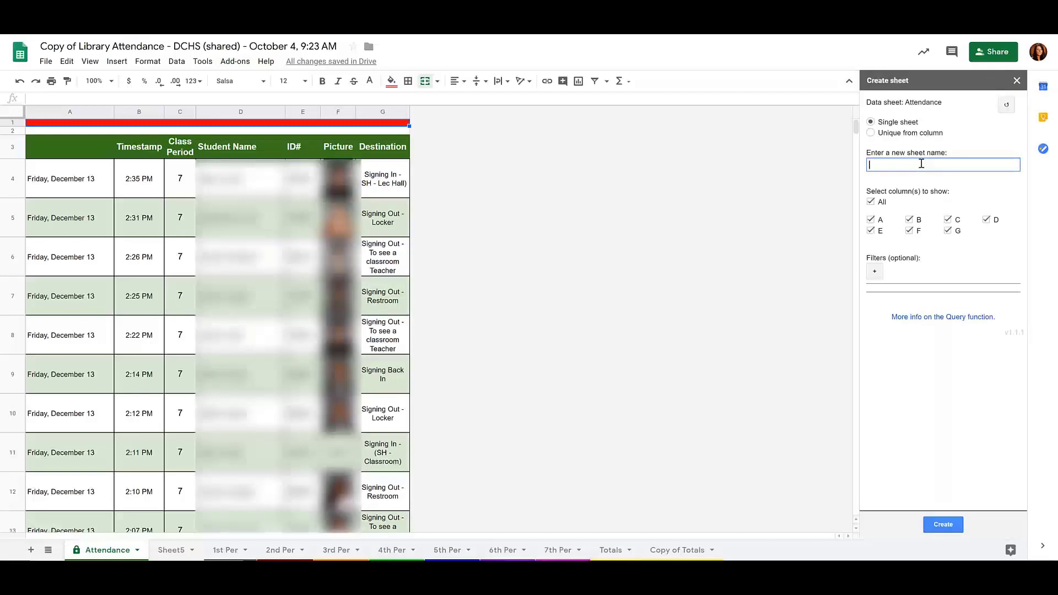
text(7th Period)
click(910, 231)
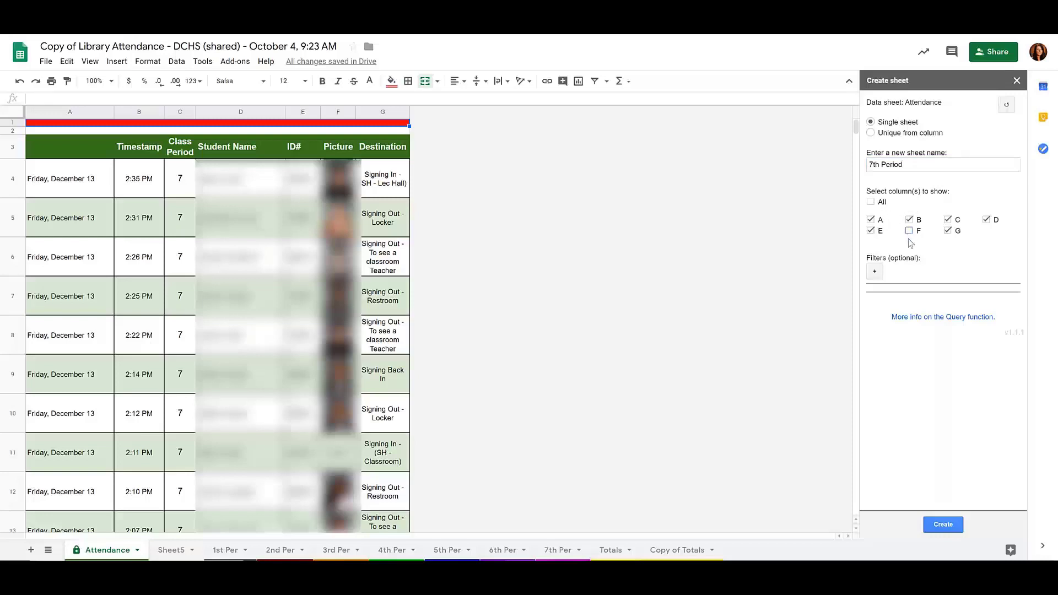
Add a filter where column C = 7 and create the 7th Period sheet
click(873, 272)
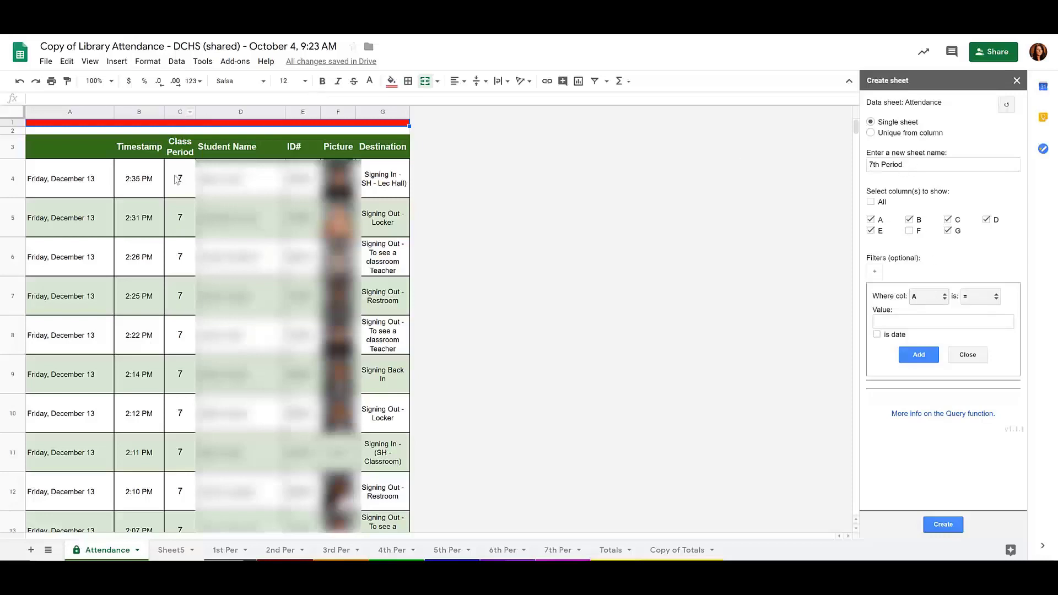
click(928, 297)
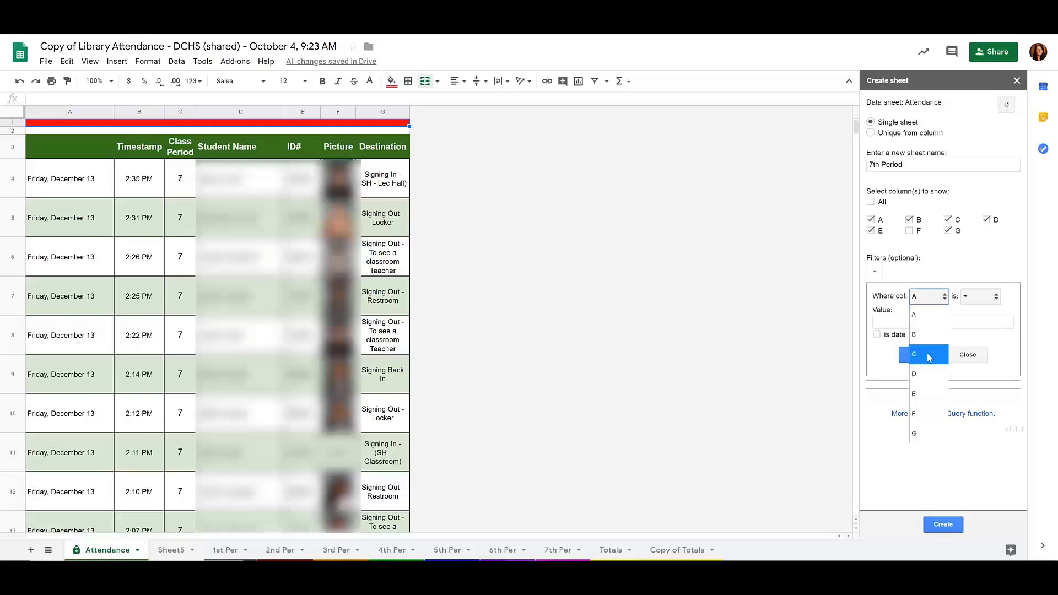
click(930, 357)
click(911, 320)
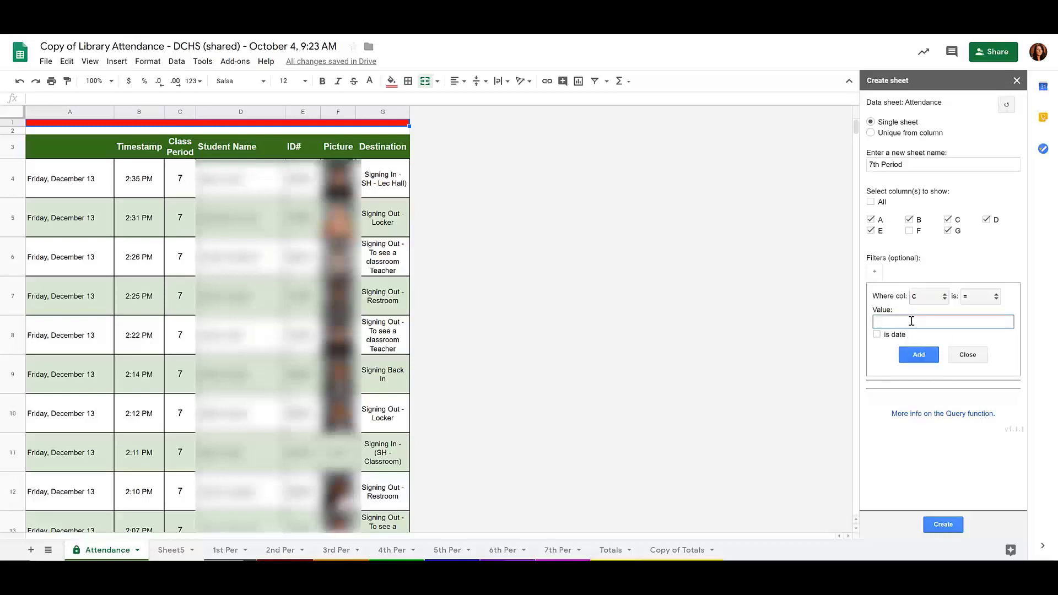
click(914, 358)
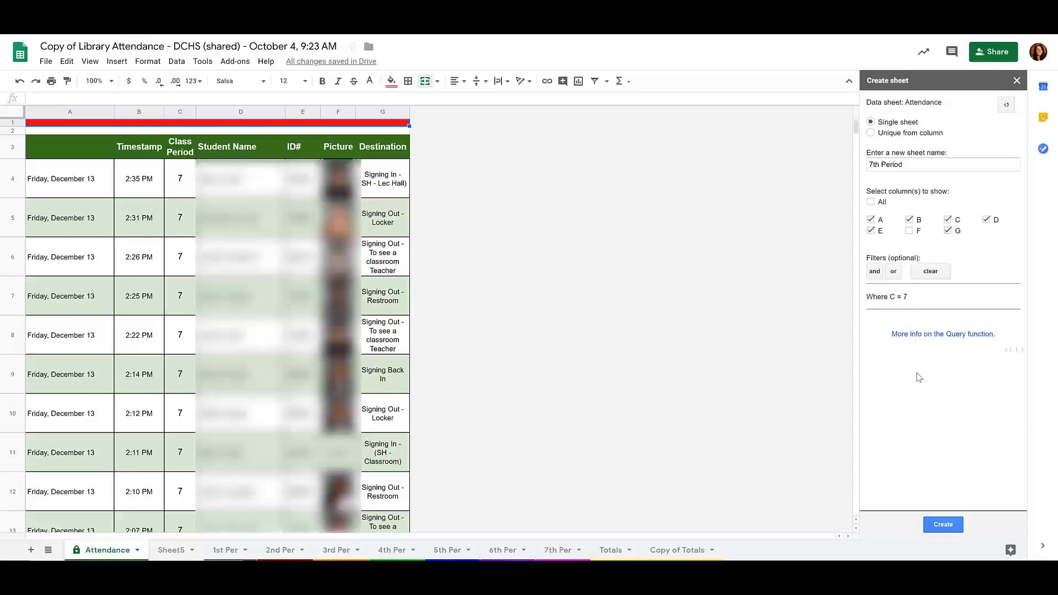
click(950, 523)
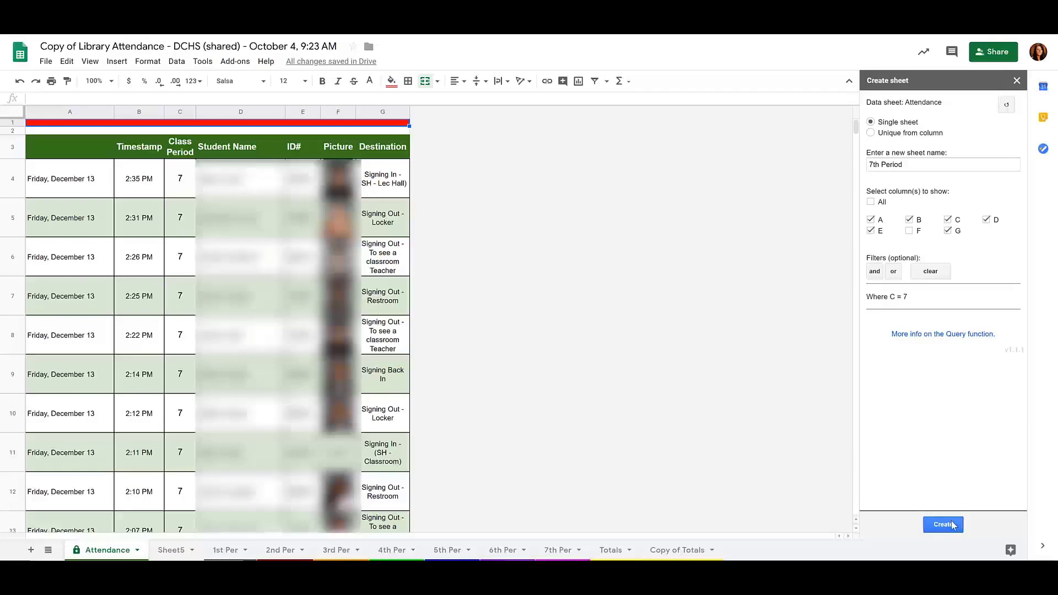